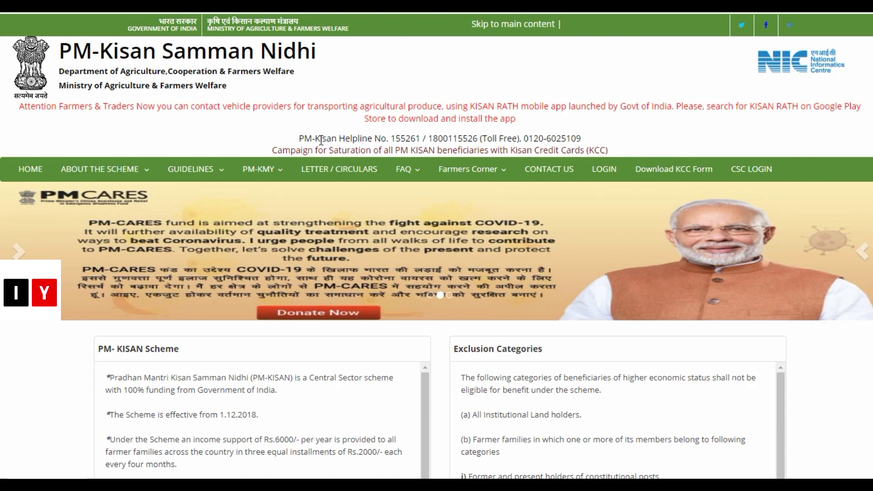
Examine the helpline numbers on the home page and read through the PM-KISAN Scheme and Exclusion Categories sections.
{"action": "left_click_drag", "start_coordinate": [298, 137], "coordinate": [582, 135]}
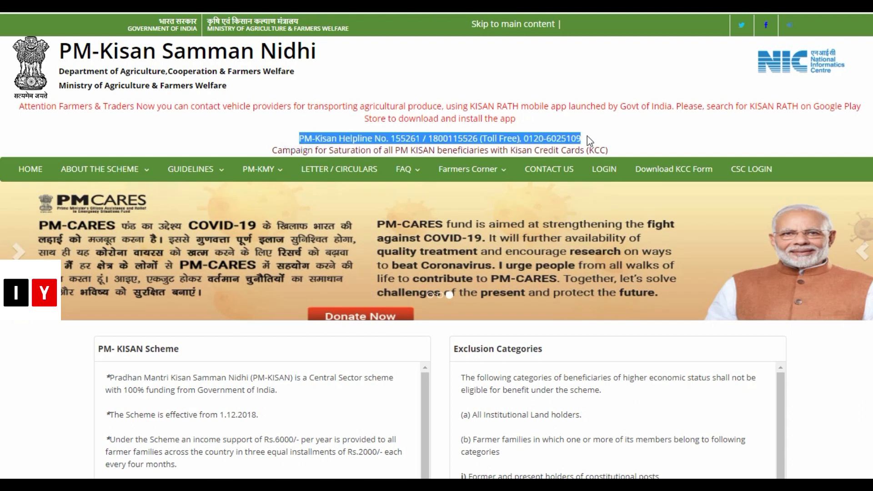
{"action": "left_click", "coordinate": [595, 133]}
{"action": "scroll", "coordinate": [595, 133], "scroll_direction": "down", "scroll_amount": 3}
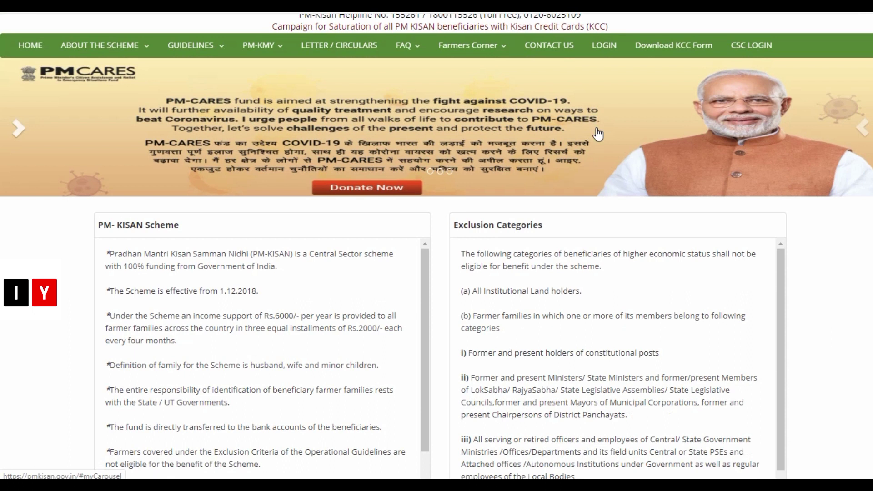
{"action": "scroll", "coordinate": [260, 278], "scroll_direction": "down", "scroll_amount": 1}
{"action": "scroll", "coordinate": [73, 302], "scroll_direction": "down", "scroll_amount": 1}
{"action": "scroll", "coordinate": [195, 239], "scroll_direction": "down", "scroll_amount": 1}
{"action": "scroll", "coordinate": [195, 240], "scroll_direction": "down", "scroll_amount": 1}
{"action": "scroll", "coordinate": [530, 266], "scroll_direction": "down", "scroll_amount": 2}
{"action": "scroll", "coordinate": [770, 286], "scroll_direction": "down", "scroll_amount": 1}
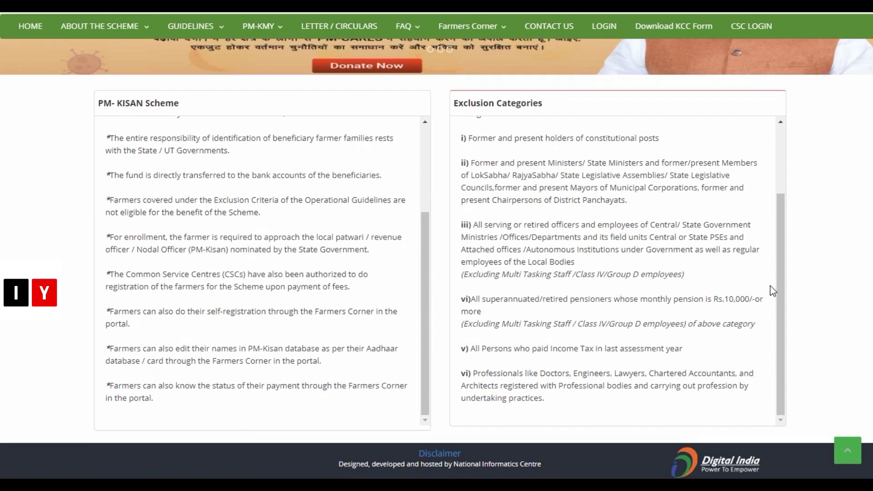
{"action": "key", "text": "Home"}
{"action": "mouse_move", "coordinate": [140, 172]}
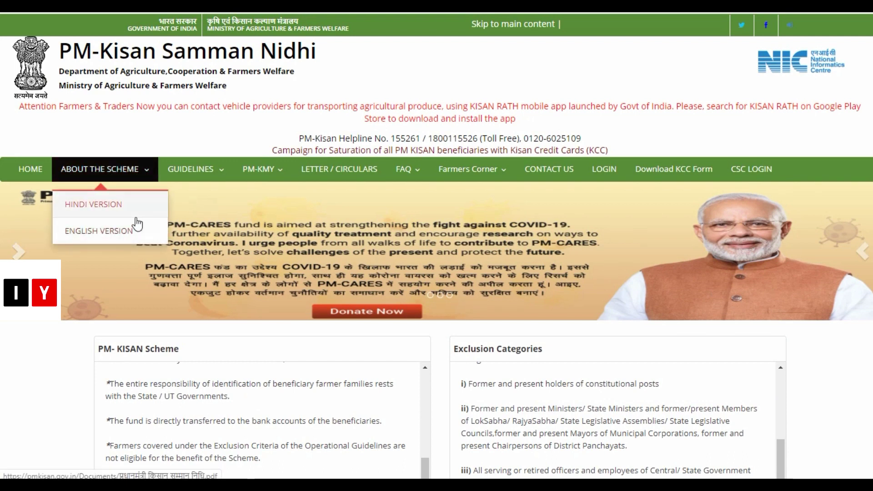
{"action": "mouse_move", "coordinate": [192, 175]}
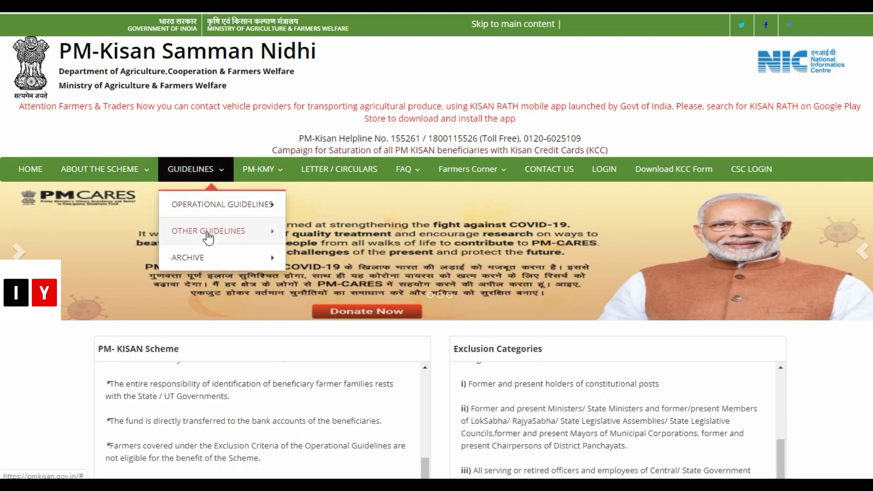
{"action": "mouse_move", "coordinate": [208, 236]}
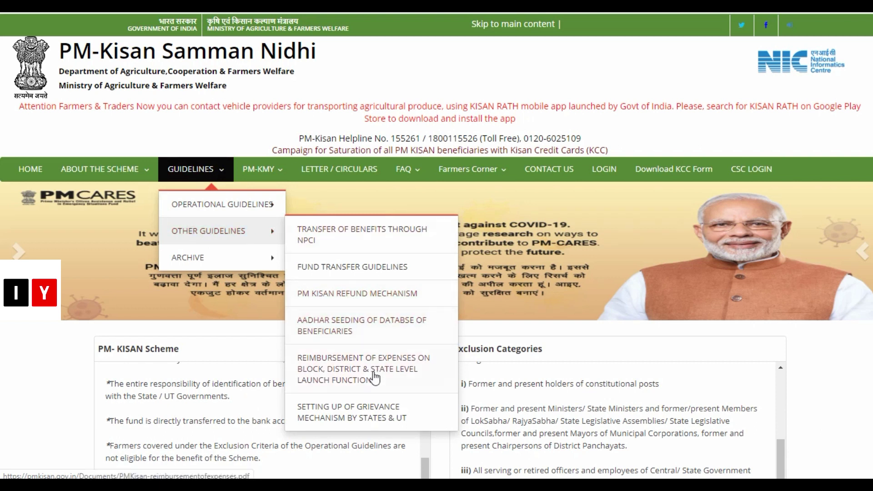
{"action": "mouse_move", "coordinate": [272, 182]}
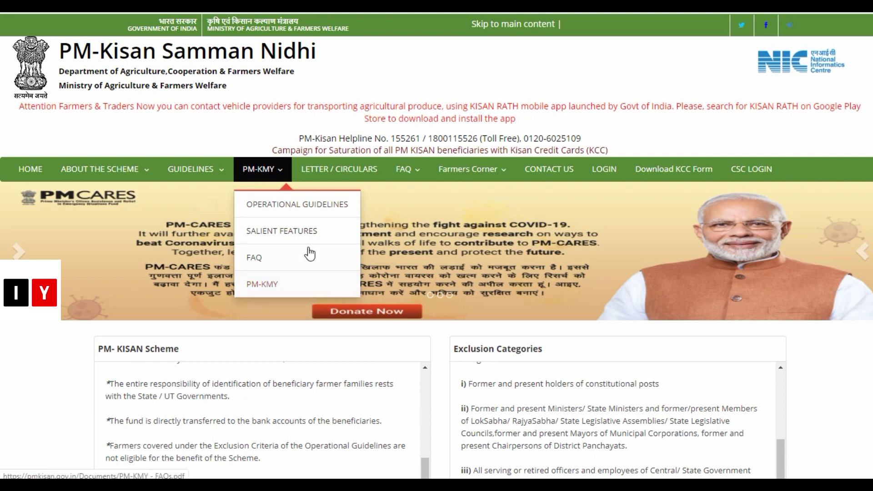
{"action": "mouse_move", "coordinate": [412, 172]}
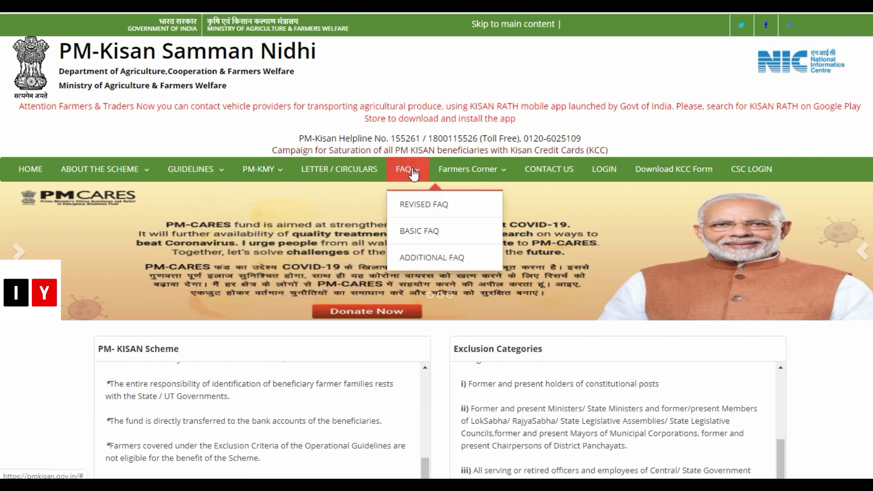
{"action": "mouse_move", "coordinate": [453, 175]}
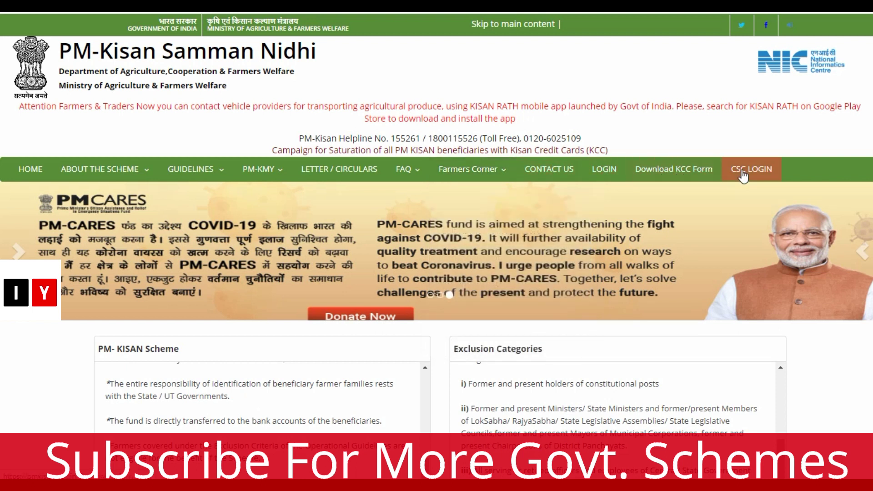
Open the New Farmer Registration page from Farmers Corner in a new browser tab.
{"action": "mouse_move", "coordinate": [504, 172]}
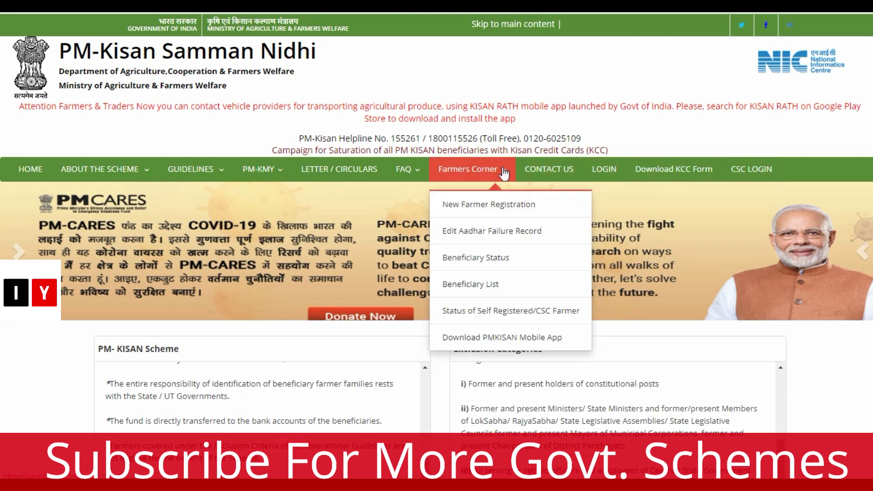
{"action": "right_click", "coordinate": [501, 210]}
{"action": "left_click", "coordinate": [523, 213]}
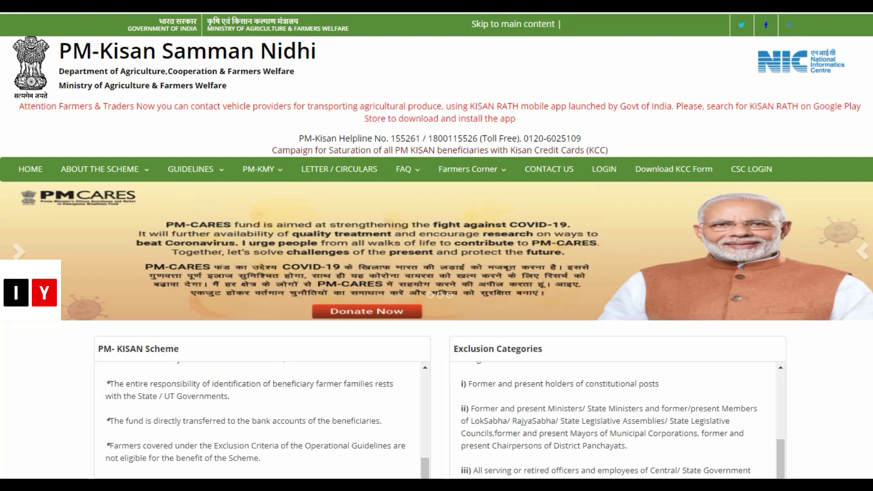
Open the Edit Aadhar Failure Record page from Farmers Corner in a new browser tab, view it and return to the home page.
{"action": "mouse_move", "coordinate": [481, 176]}
{"action": "right_click", "coordinate": [468, 229]}
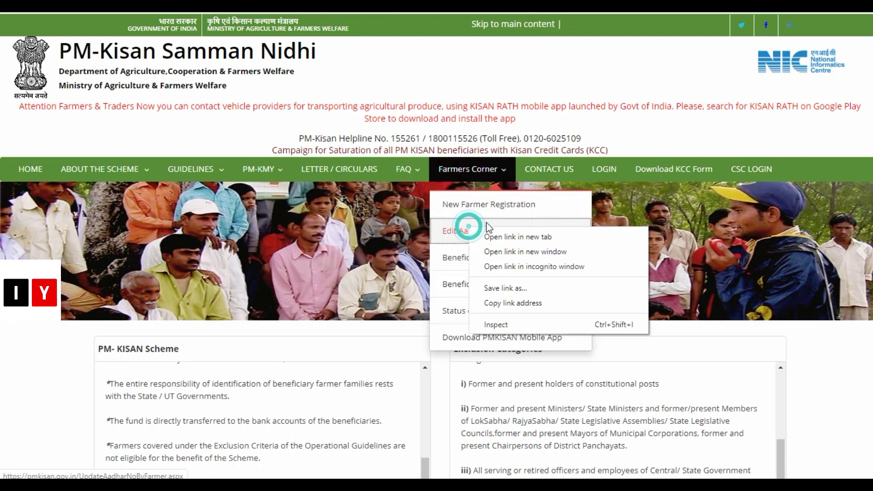
{"action": "left_click", "coordinate": [488, 230]}
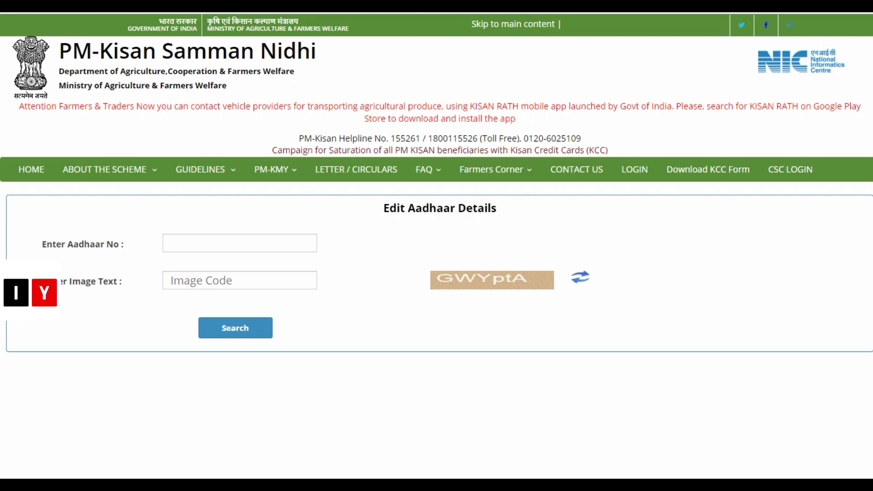
{"action": "key", "text": "ctrl+shift+Tab"}
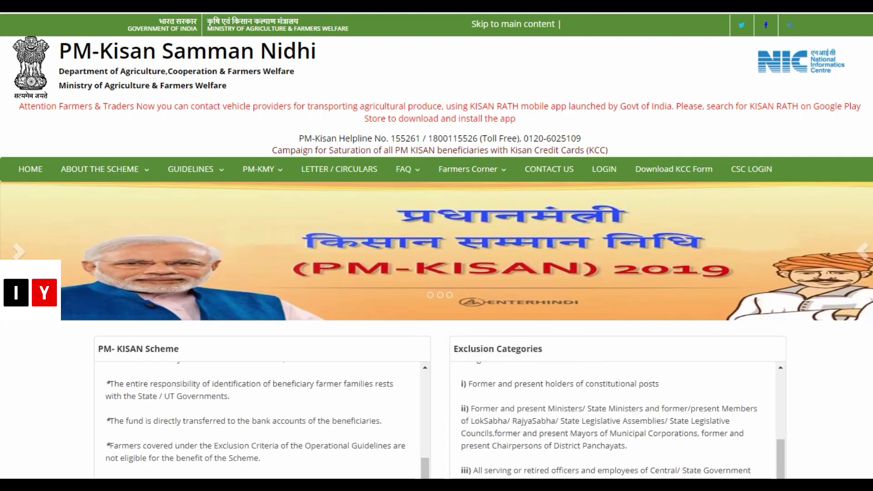
Open the Beneficiary Status page from Farmers Corner in a new browser tab, view it and return to the home page.
{"action": "mouse_move", "coordinate": [499, 177]}
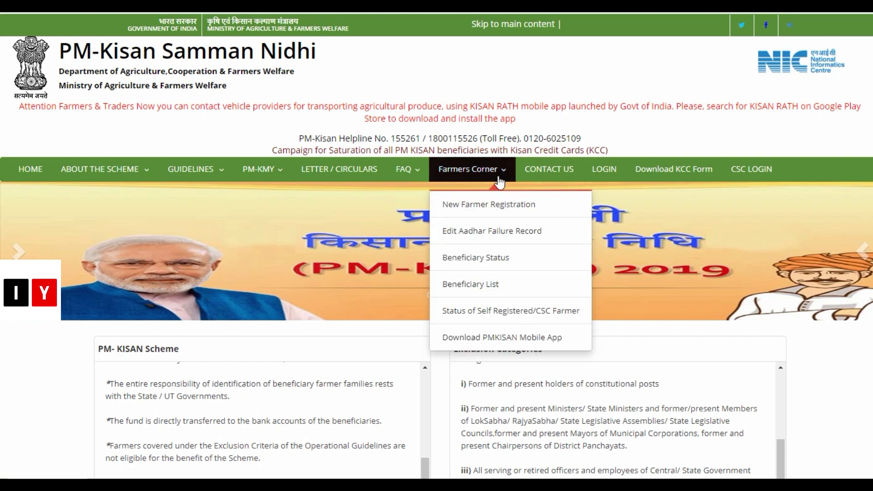
{"action": "right_click", "coordinate": [486, 263]}
{"action": "left_click", "coordinate": [505, 267]}
{"action": "key", "text": "ctrl+Tab"}
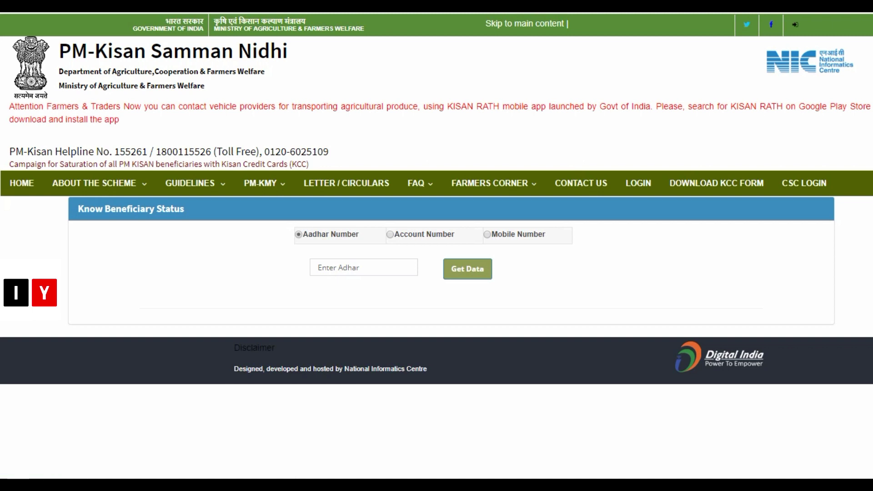
{"action": "key", "text": "ctrl+Tab"}
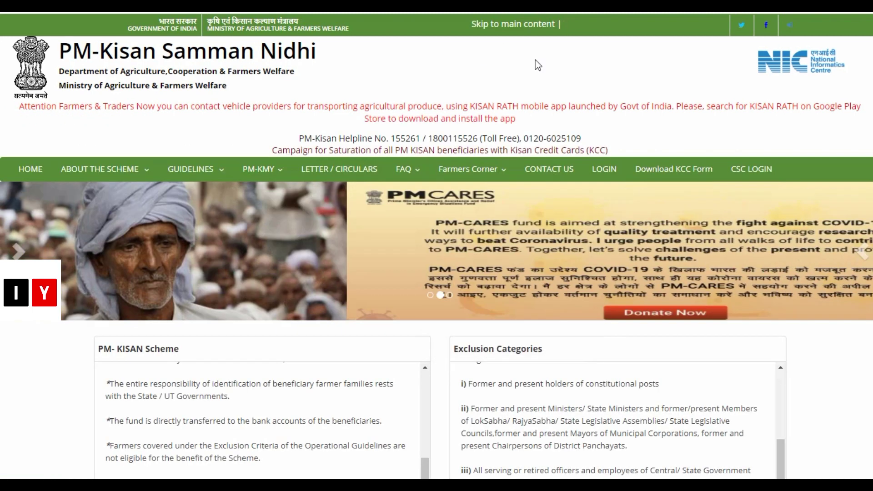
Open the Beneficiary List page from Farmers Corner in a new browser tab and return to the home page.
{"action": "mouse_move", "coordinate": [496, 180]}
{"action": "right_click", "coordinate": [489, 283]}
{"action": "left_click", "coordinate": [507, 293]}
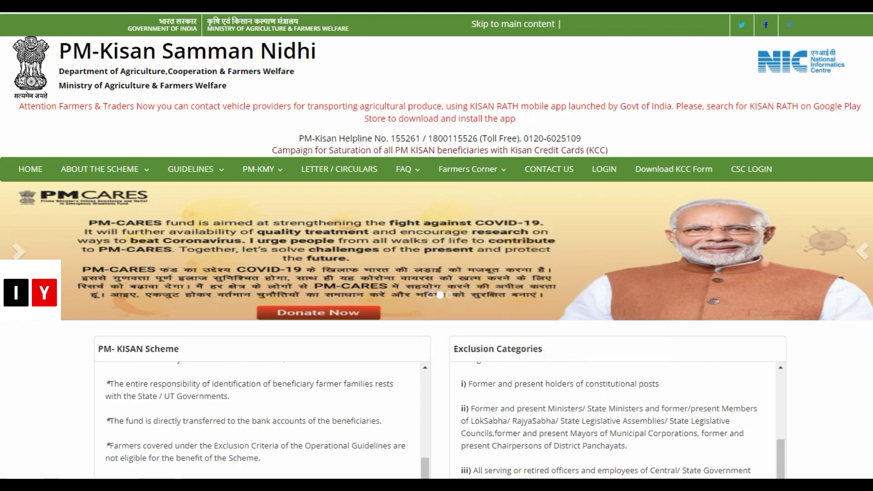
{"action": "key", "text": "ctrl+Tab"}
{"action": "key", "text": "ctrl+Tab"}
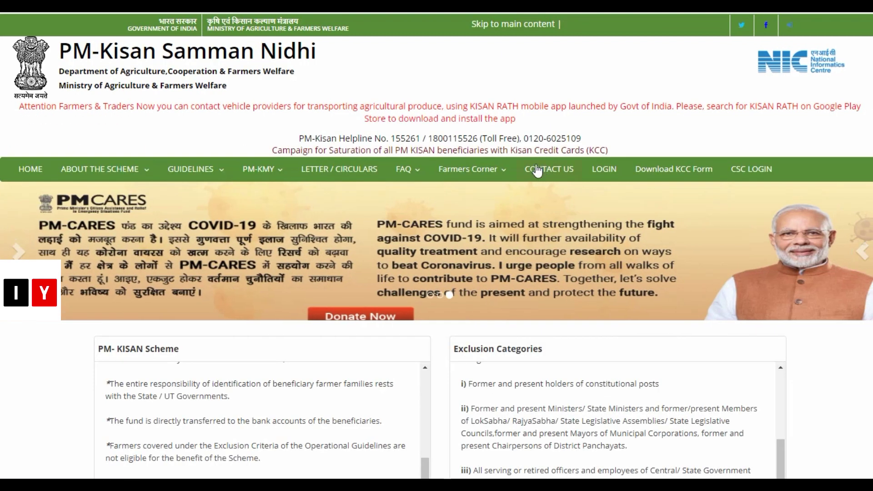
On the Know Beneficiary Status page, switch the lookup option to Account Number and finally to Mobile Number.
{"action": "mouse_move", "coordinate": [493, 175]}
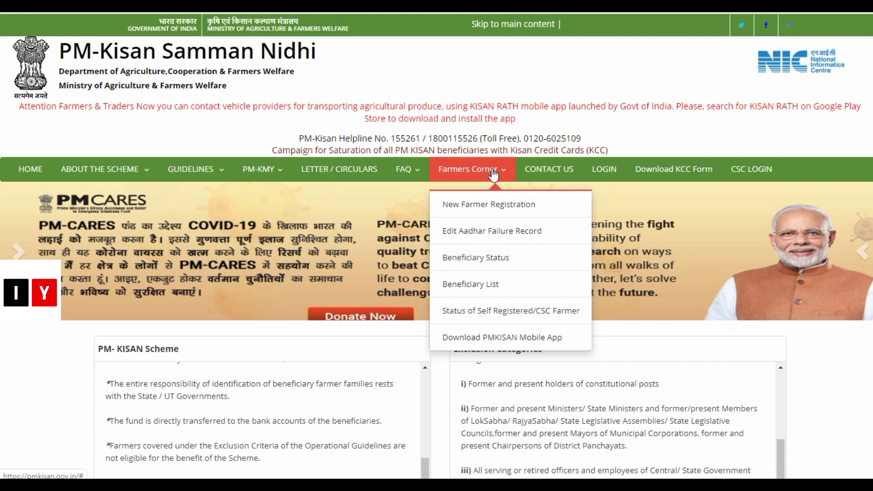
{"action": "key", "text": "ctrl+Tab"}
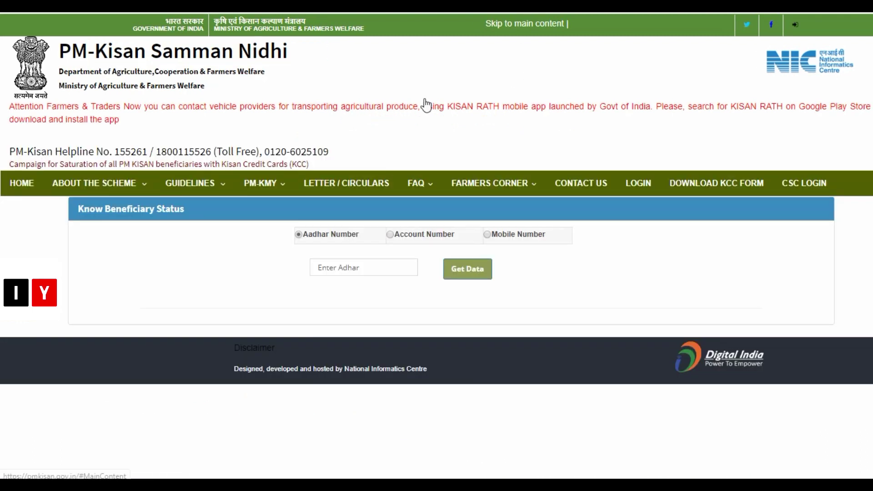
{"action": "left_click_drag", "start_coordinate": [79, 214], "coordinate": [186, 210]}
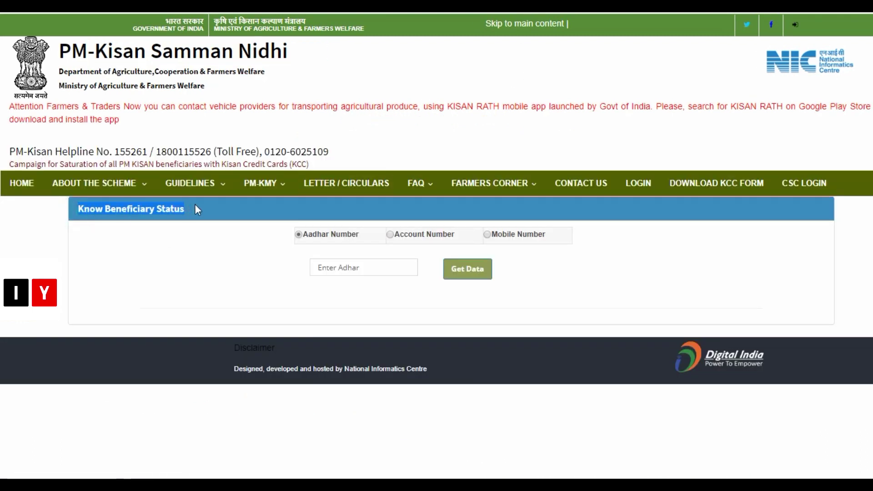
{"action": "left_click", "coordinate": [391, 235]}
{"action": "left_click", "coordinate": [486, 235]}
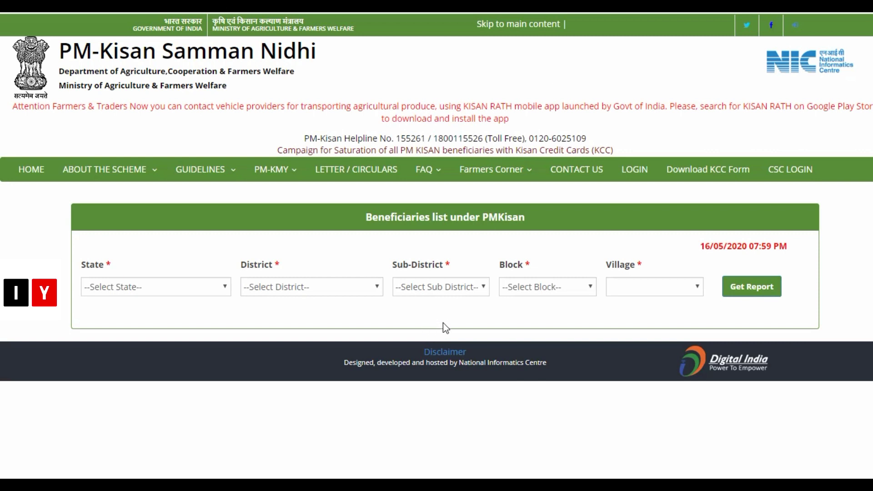
On the page listing beneficiaries under PMKisan, set the state to TELANGANA and the district to MEDAK.
{"action": "left_click", "coordinate": [225, 288]}
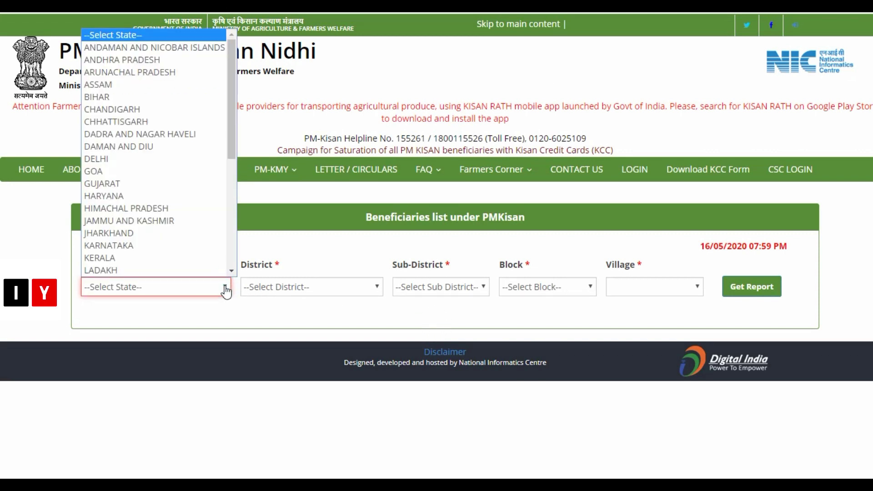
{"action": "scroll", "coordinate": [195, 254], "scroll_direction": "down", "scroll_amount": 6}
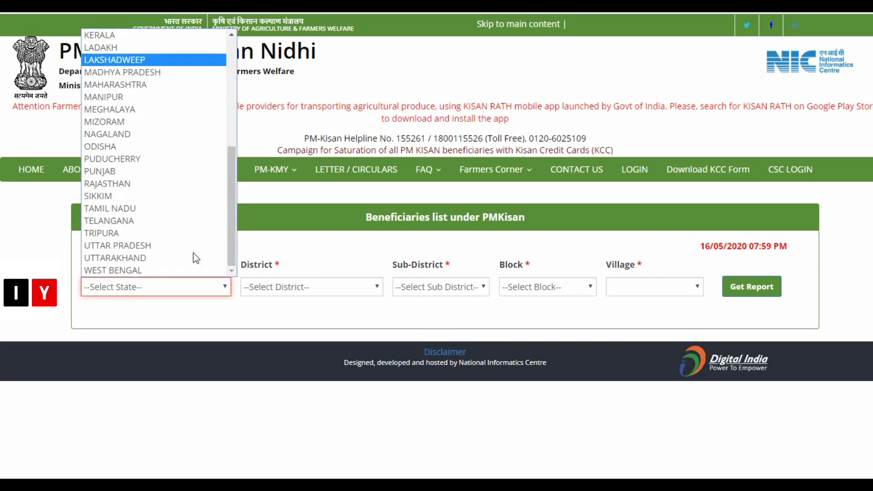
{"action": "left_click", "coordinate": [187, 221]}
{"action": "left_click", "coordinate": [310, 288]}
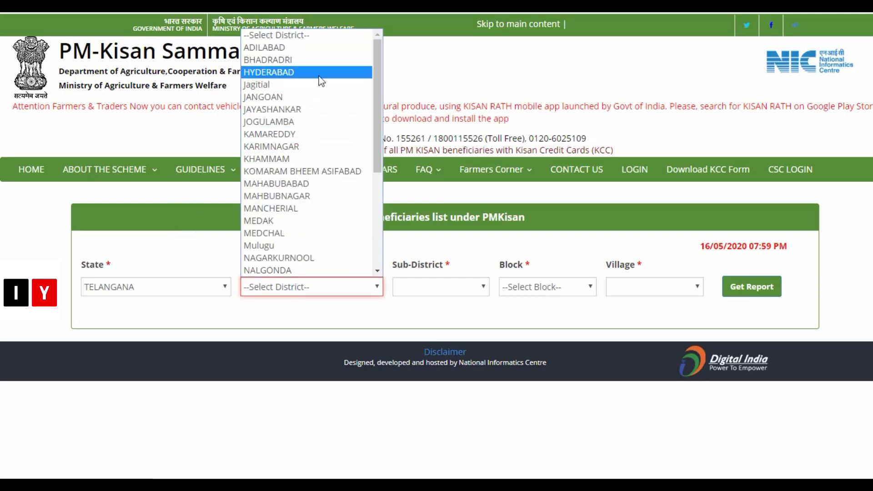
{"action": "scroll", "coordinate": [315, 231], "scroll_direction": "down", "scroll_amount": 5}
{"action": "scroll", "coordinate": [314, 232], "scroll_direction": "up", "scroll_amount": 4}
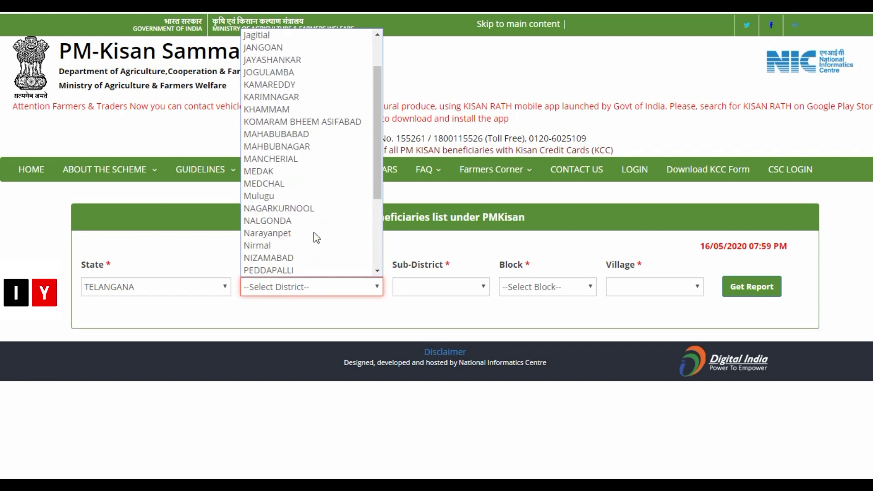
{"action": "left_click", "coordinate": [310, 171]}
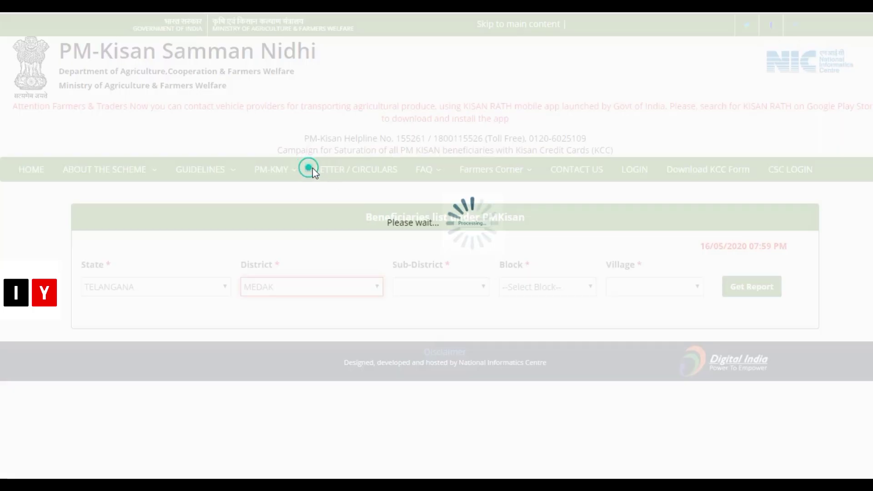
Set the sub-district to Nizampet and the block to SHANKARAMPET[A] for the beneficiaries list.
{"action": "left_click", "coordinate": [461, 288]}
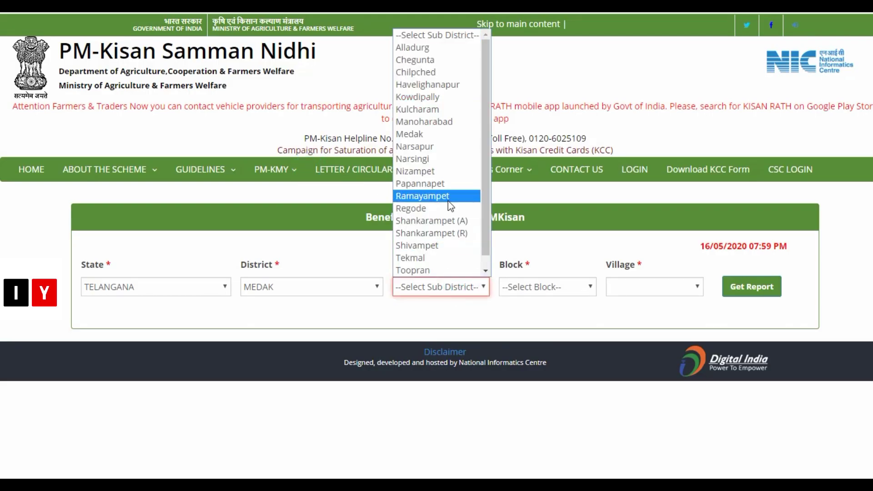
{"action": "left_click", "coordinate": [457, 176]}
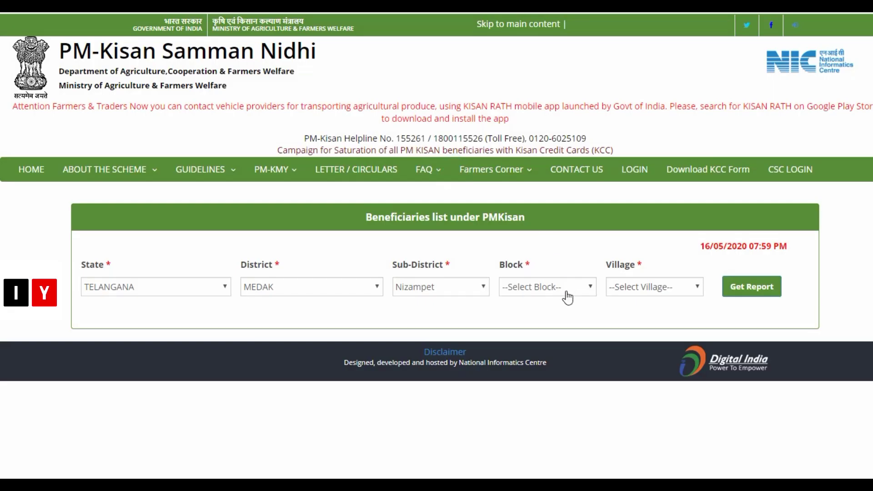
{"action": "left_click", "coordinate": [566, 287]}
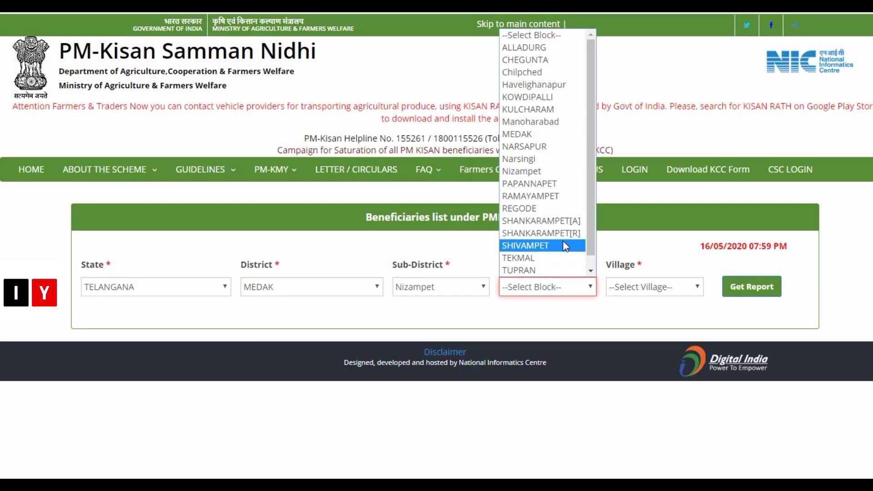
{"action": "left_click", "coordinate": [566, 221]}
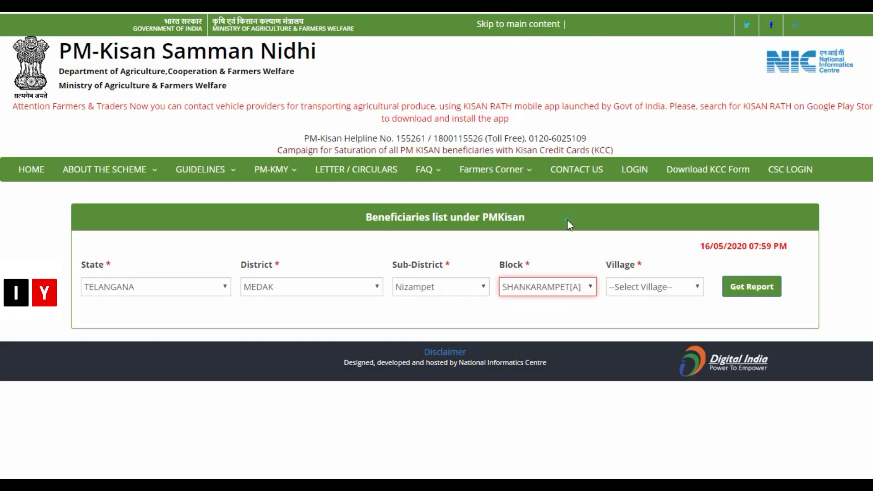
Choose Nandigaon as the village and generate the beneficiaries report.
{"action": "left_click", "coordinate": [643, 287]}
{"action": "left_click", "coordinate": [645, 354]}
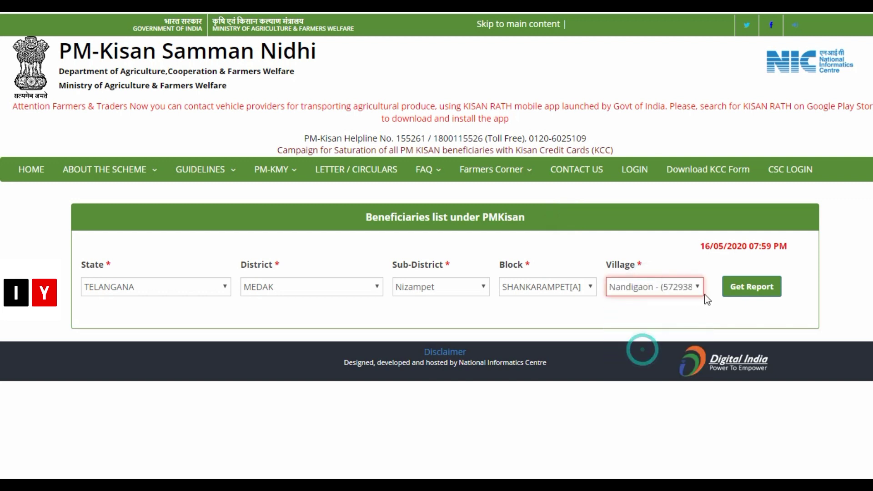
{"action": "left_click", "coordinate": [747, 288]}
Look through the farmer names and genders in the village report down to the end of its first page.
{"action": "scroll", "coordinate": [746, 288], "scroll_direction": "down", "scroll_amount": 4}
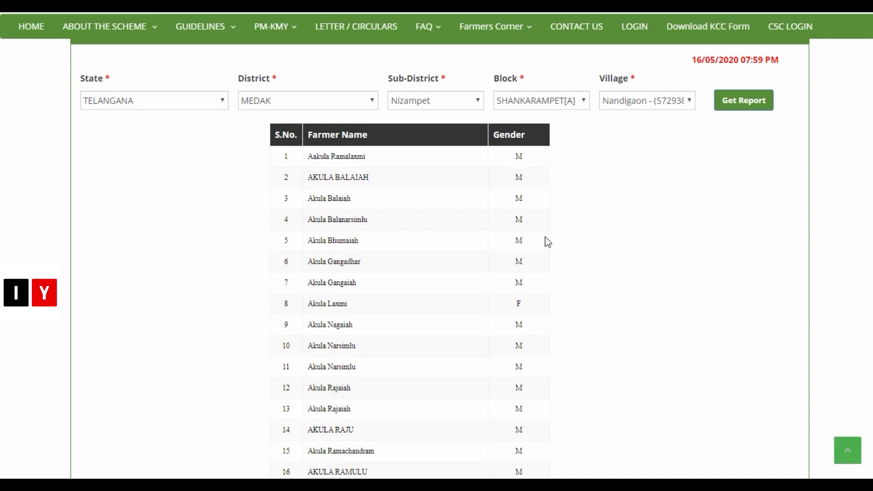
{"action": "scroll", "coordinate": [547, 242], "scroll_direction": "down", "scroll_amount": 14}
{"action": "scroll", "coordinate": [547, 241], "scroll_direction": "down", "scroll_amount": 5}
{"action": "scroll", "coordinate": [545, 249], "scroll_direction": "up", "scroll_amount": 15}
{"action": "scroll", "coordinate": [548, 252], "scroll_direction": "down", "scroll_amount": 14}
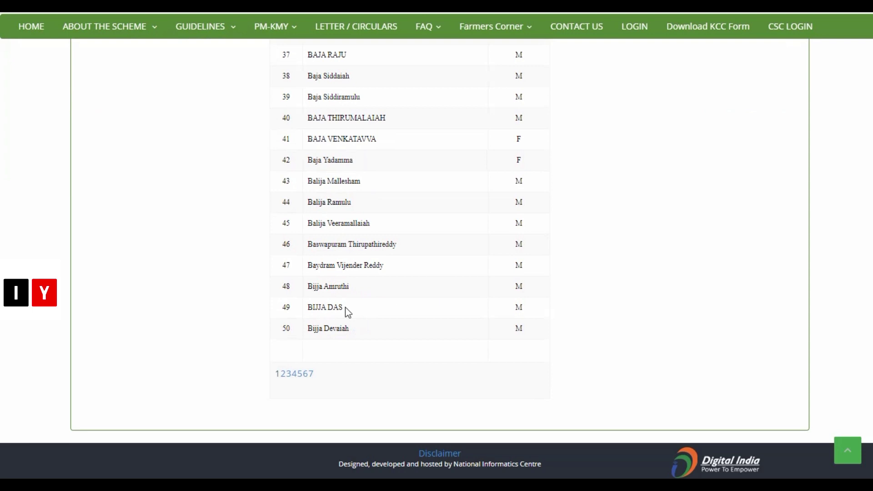
Open page 2 of the village's beneficiaries report and go back up to the start of its farmer list.
{"action": "left_click", "coordinate": [281, 373]}
{"action": "scroll", "coordinate": [562, 316], "scroll_direction": "up", "scroll_amount": 13}
{"action": "scroll", "coordinate": [564, 317], "scroll_direction": "up", "scroll_amount": 10}
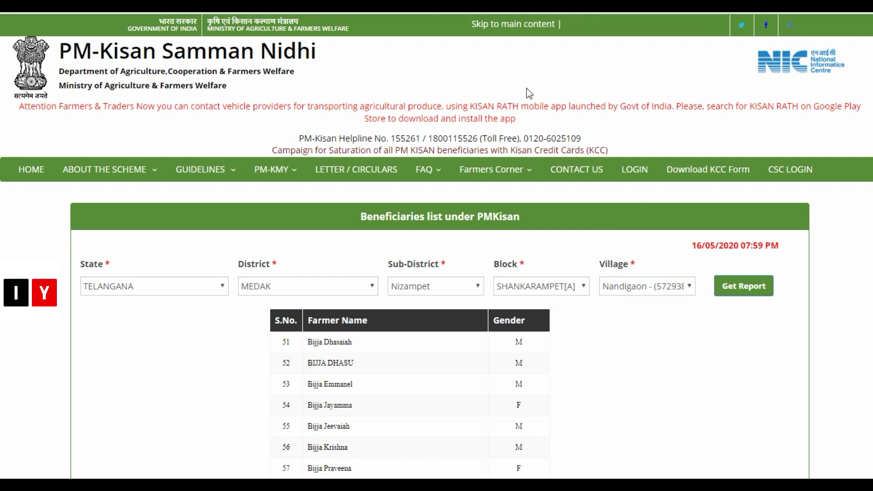
Highlight the PM-Kisan helpline details in the portal's header.
{"action": "left_click_drag", "start_coordinate": [298, 139], "coordinate": [517, 138]}
{"action": "left_click", "coordinate": [441, 123]}
{"action": "triple_click", "coordinate": [585, 137]}
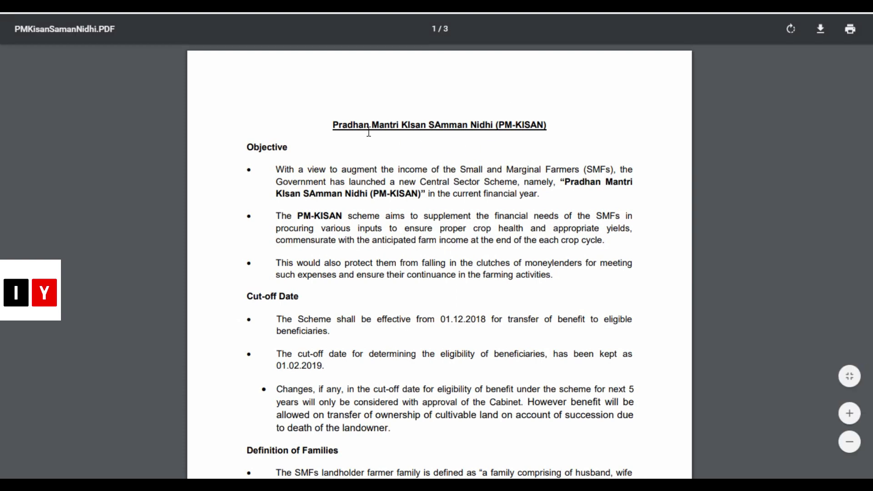
Read through the scheme document PMKisanSamanNidhi.PDF from its title and Objective to the Monitoring of the Scheme section.
{"action": "left_click_drag", "start_coordinate": [337, 122], "coordinate": [584, 133]}
{"action": "left_click", "coordinate": [483, 178]}
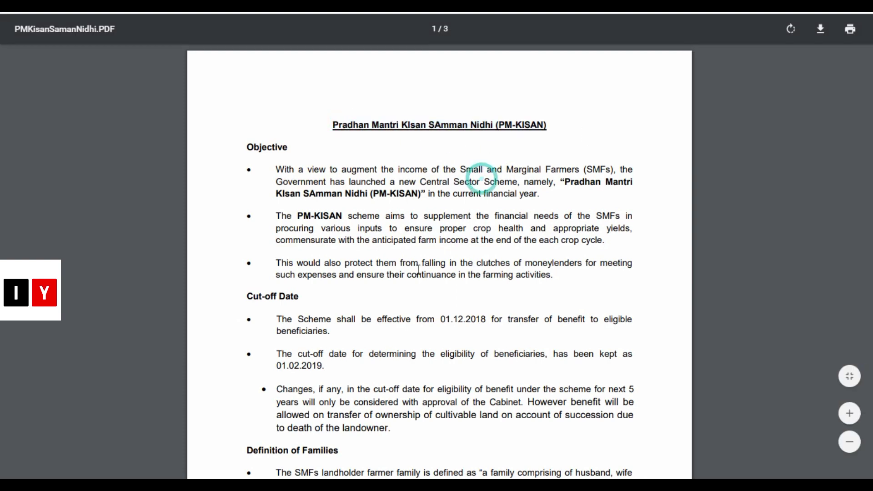
{"action": "scroll", "coordinate": [417, 263], "scroll_direction": "down", "scroll_amount": 3}
{"action": "scroll", "coordinate": [419, 271], "scroll_direction": "down", "scroll_amount": 3}
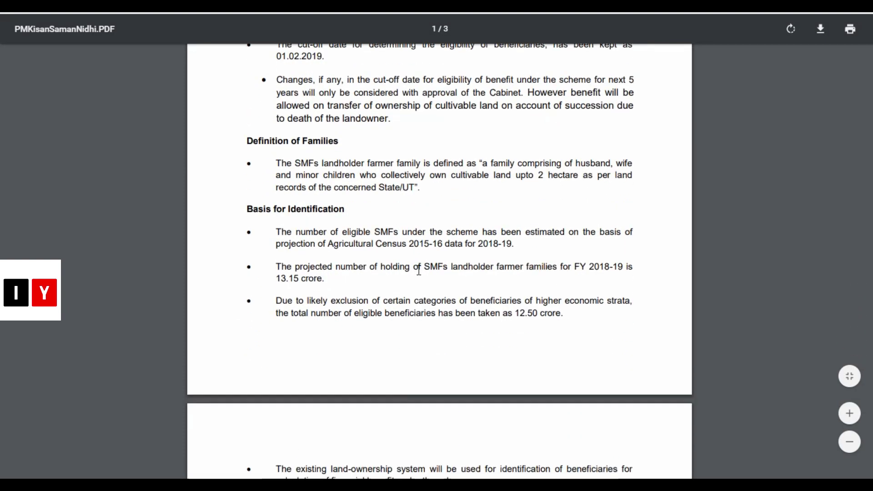
{"action": "scroll", "coordinate": [423, 289], "scroll_direction": "down", "scroll_amount": 7}
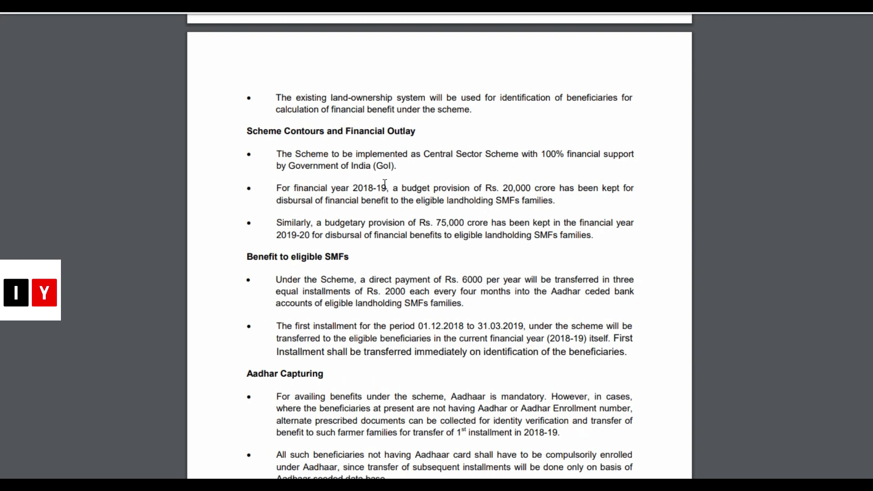
{"action": "scroll", "coordinate": [384, 184], "scroll_direction": "down", "scroll_amount": 10}
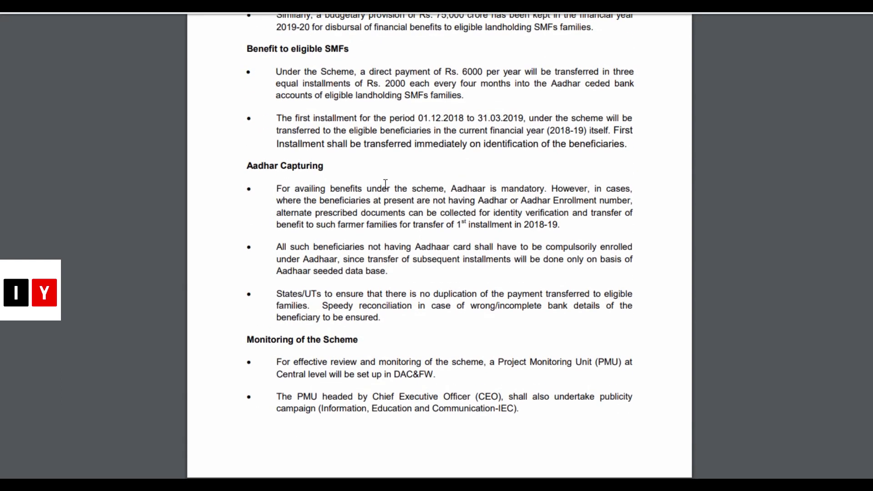